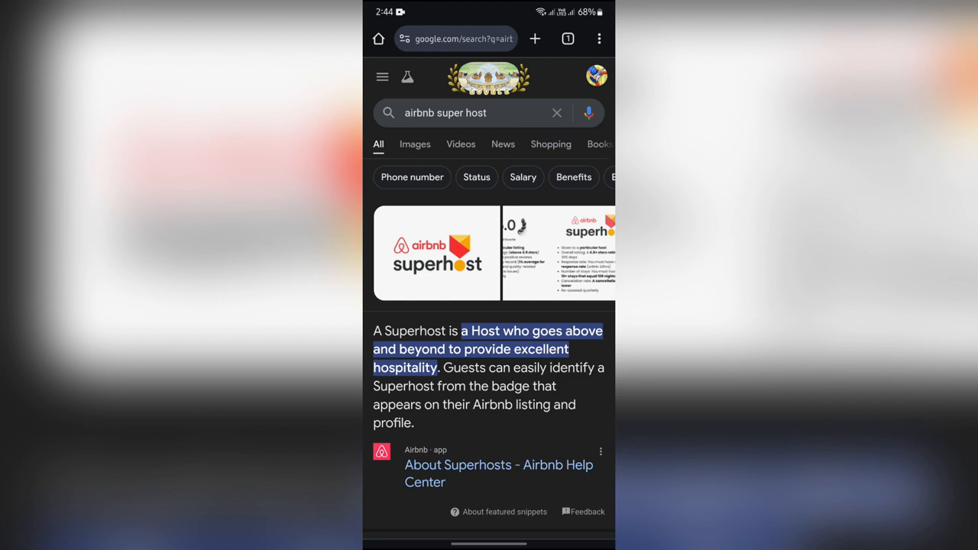
{"action": "scroll", "coordinate": [489, 306], "scroll_direction": "down", "scroll_amount": 2}
{"action": "scroll", "coordinate": [489, 306], "scroll_direction": "up", "scroll_amount": 2}
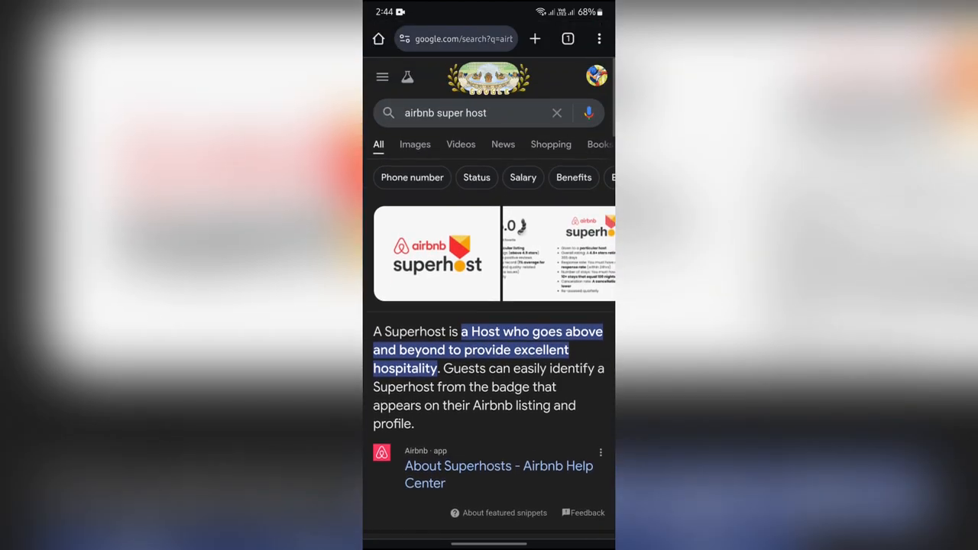
{"action": "scroll", "coordinate": [489, 305], "scroll_direction": "down", "scroll_amount": 2}
{"action": "scroll", "coordinate": [489, 305], "scroll_direction": "down", "scroll_amount": 2}
{"action": "scroll", "coordinate": [489, 306], "scroll_direction": "down", "scroll_amount": 2}
{"action": "scroll", "coordinate": [489, 306], "scroll_direction": "down", "scroll_amount": 2}
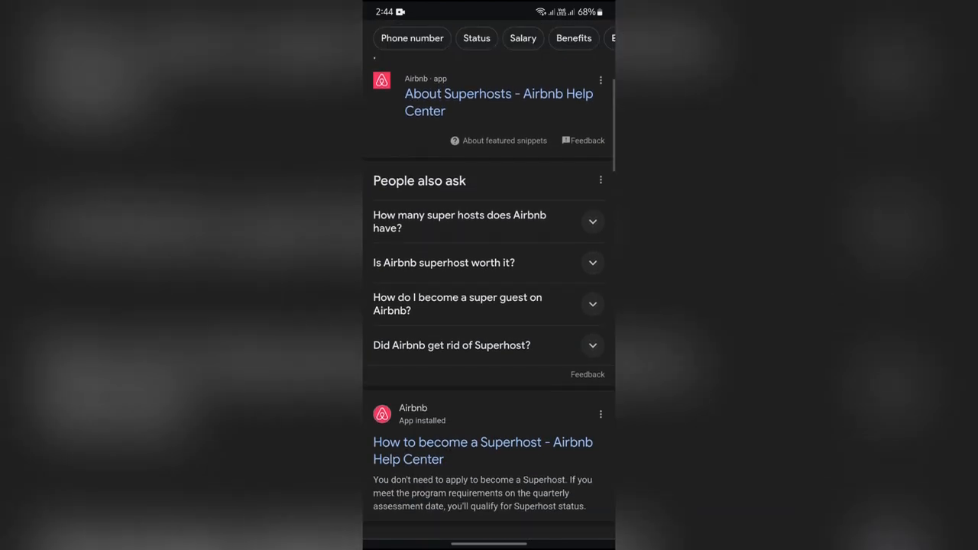
{"action": "scroll", "coordinate": [489, 306], "scroll_direction": "down", "scroll_amount": 2}
{"action": "scroll", "coordinate": [489, 306], "scroll_direction": "down", "scroll_amount": 2}
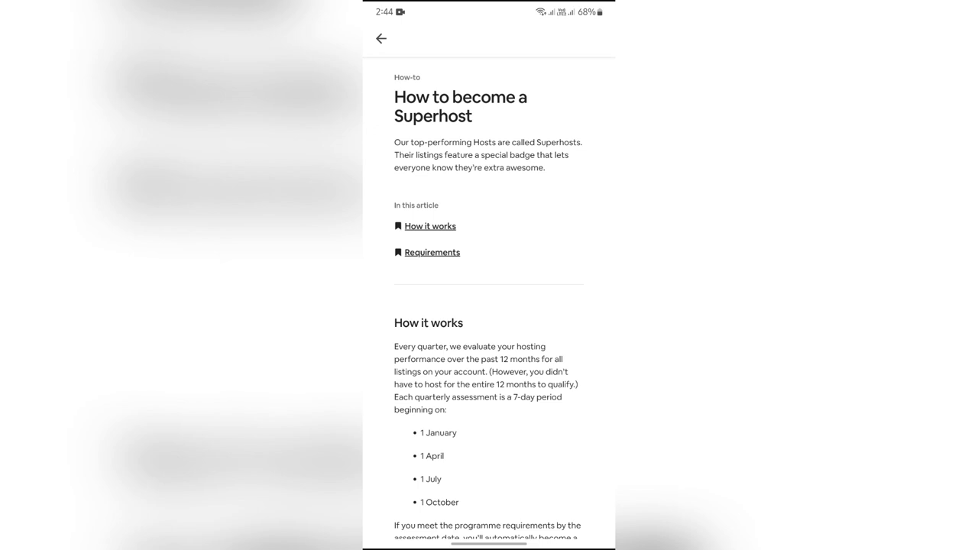
{"action": "scroll", "coordinate": [489, 306], "scroll_direction": "down", "scroll_amount": 3}
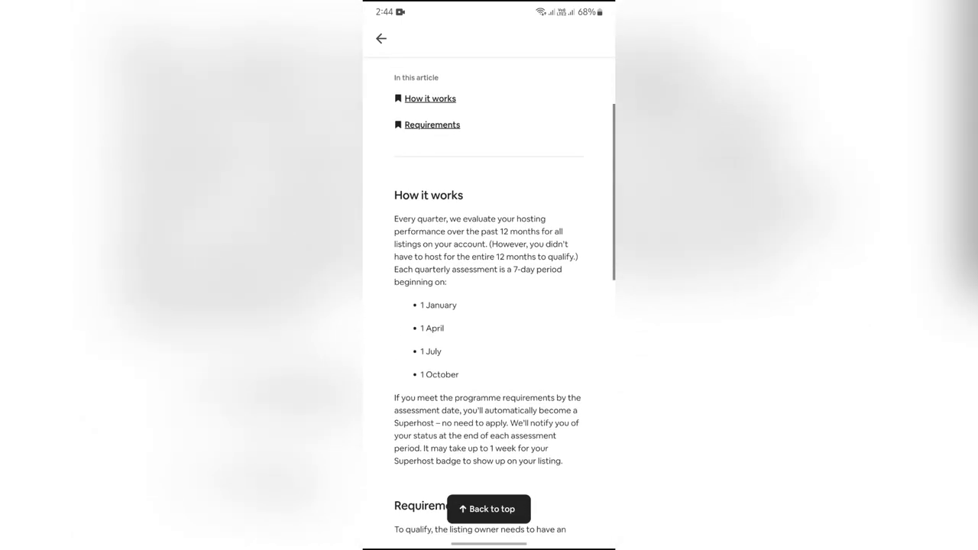
{"action": "scroll", "coordinate": [489, 305], "scroll_direction": "down", "scroll_amount": 3}
{"action": "scroll", "coordinate": [489, 305], "scroll_direction": "down", "scroll_amount": 10}
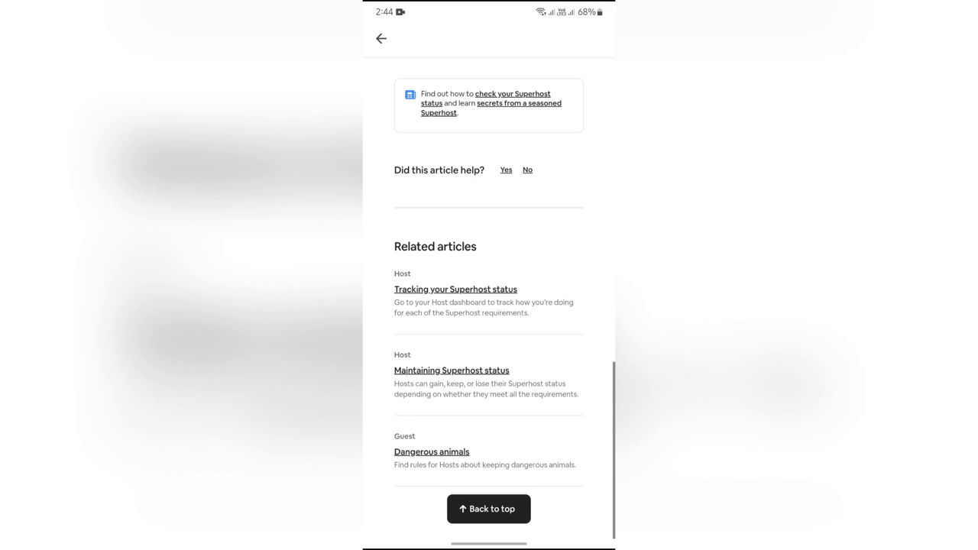
{"action": "scroll", "coordinate": [489, 306], "scroll_direction": "up", "scroll_amount": 3}
{"action": "scroll", "coordinate": [489, 305], "scroll_direction": "up", "scroll_amount": 5}
{"action": "scroll", "coordinate": [489, 306], "scroll_direction": "down", "scroll_amount": 2}
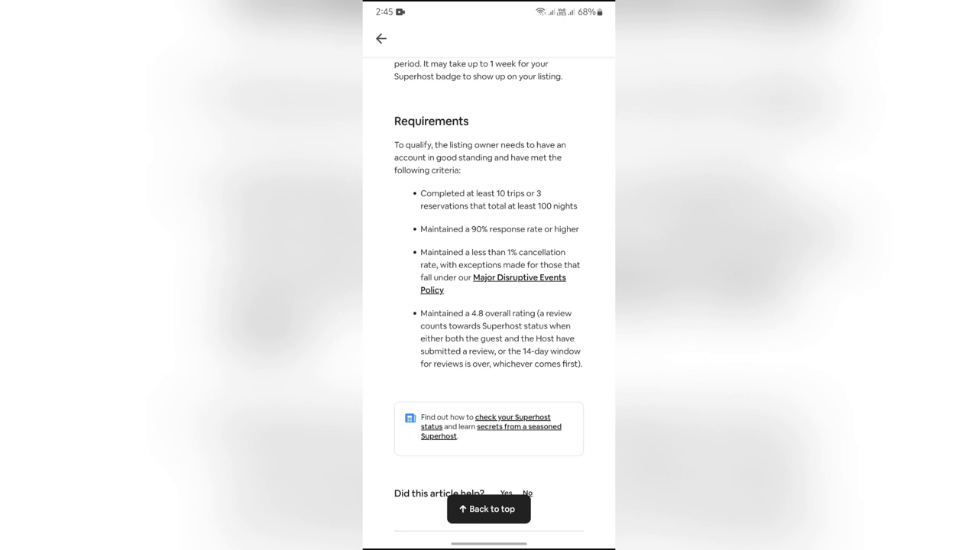
{"action": "scroll", "coordinate": [489, 306], "scroll_direction": "down", "scroll_amount": 1}
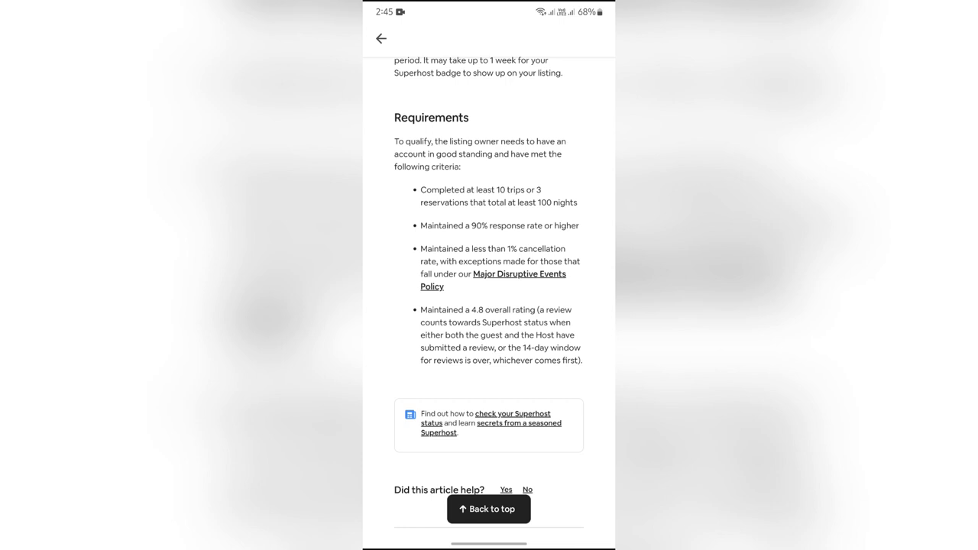
{"action": "scroll", "coordinate": [489, 291], "scroll_direction": "down", "scroll_amount": 1}
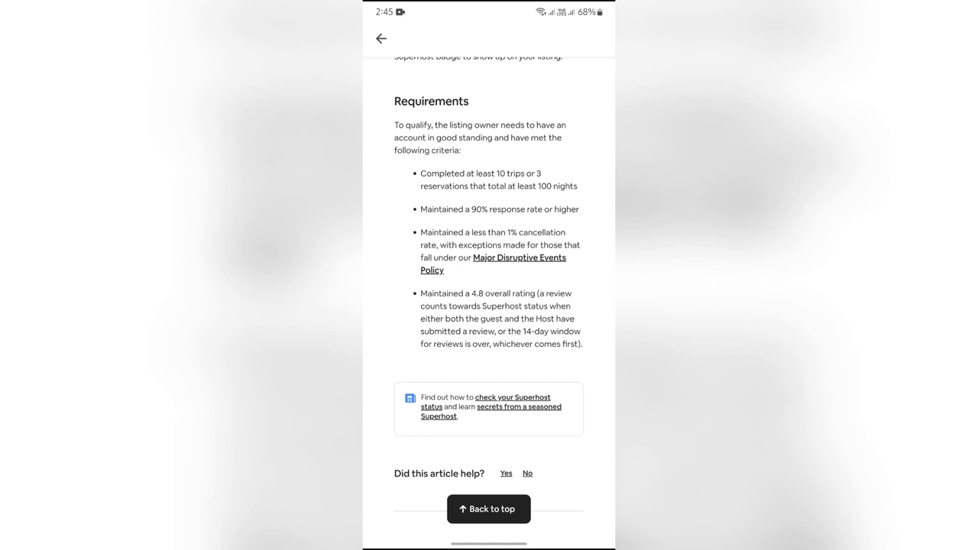
{"action": "scroll", "coordinate": [489, 290], "scroll_direction": "down", "scroll_amount": 2}
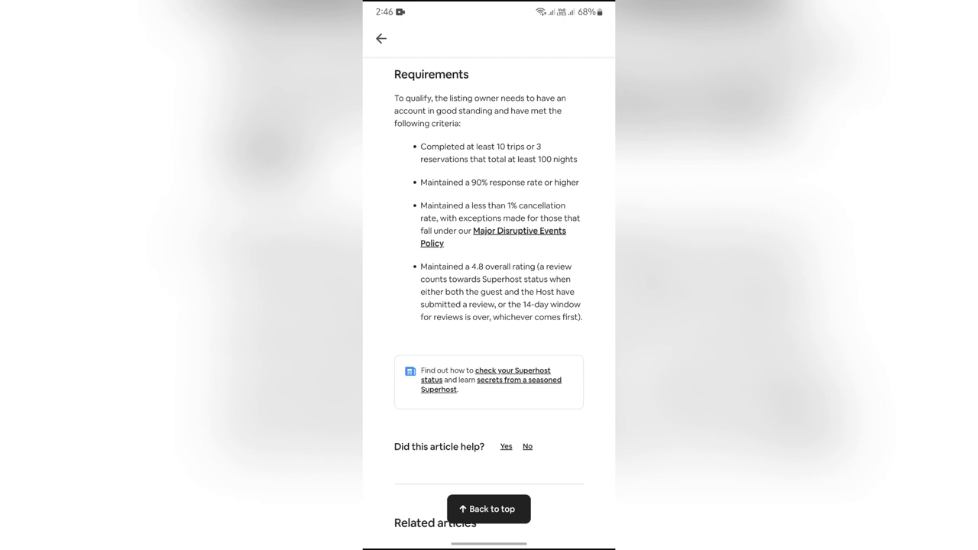
{"action": "scroll", "coordinate": [489, 306], "scroll_direction": "down", "scroll_amount": 1}
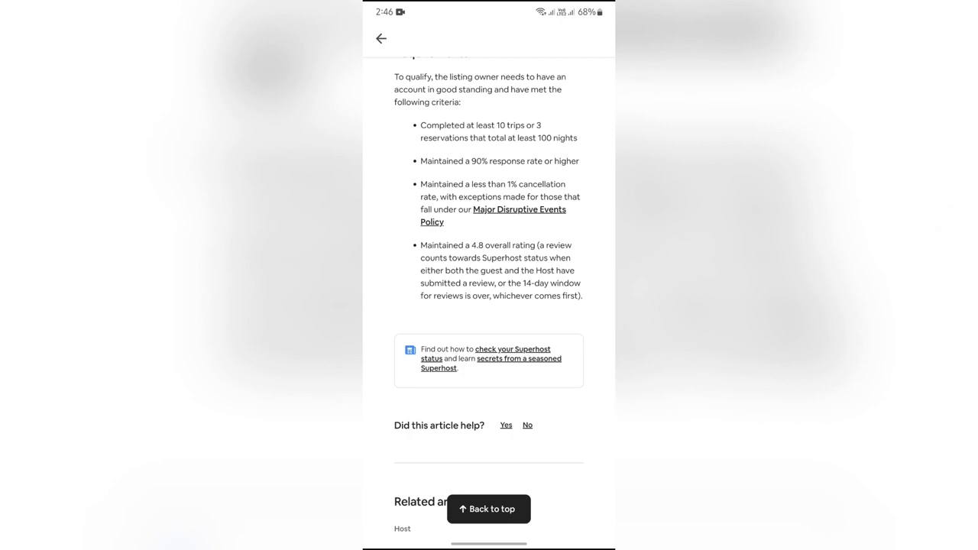
{"action": "scroll", "coordinate": [489, 305], "scroll_direction": "down", "scroll_amount": 1}
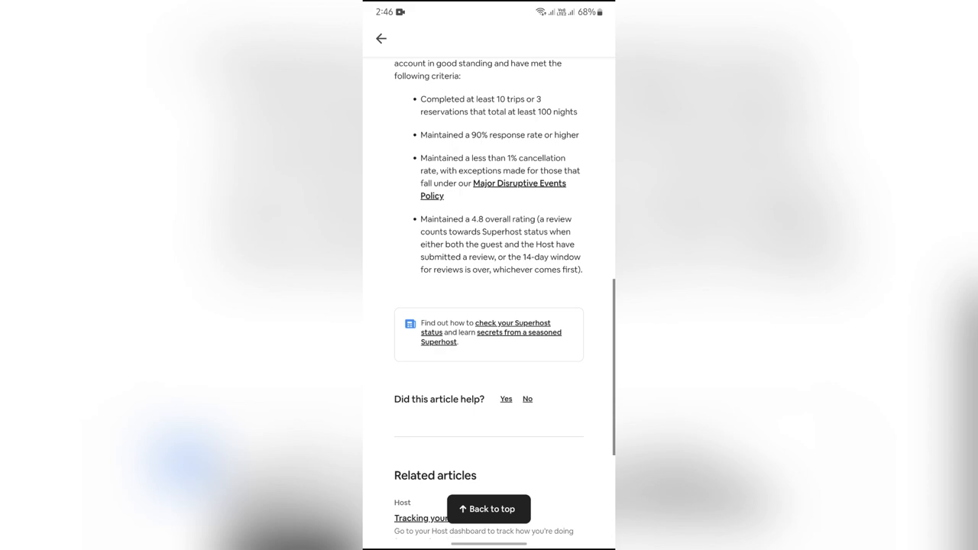
{"action": "scroll", "coordinate": [489, 306], "scroll_direction": "up", "scroll_amount": 3}
{"action": "scroll", "coordinate": [489, 306], "scroll_direction": "down", "scroll_amount": 1}
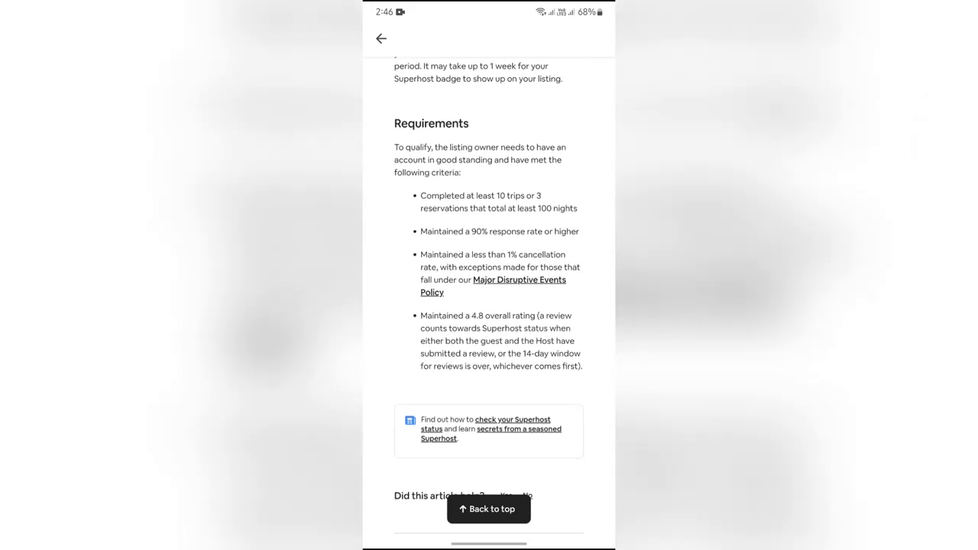
Leave the Superhost article and return to the Android home screen with a swipe up
{"action": "left_click_drag", "start_coordinate": [489, 544], "coordinate": [489, 344]}
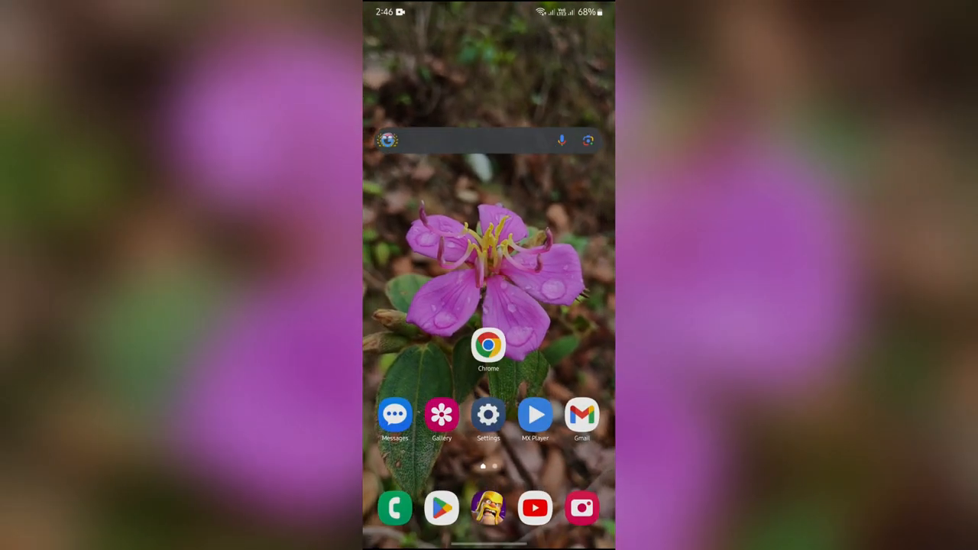